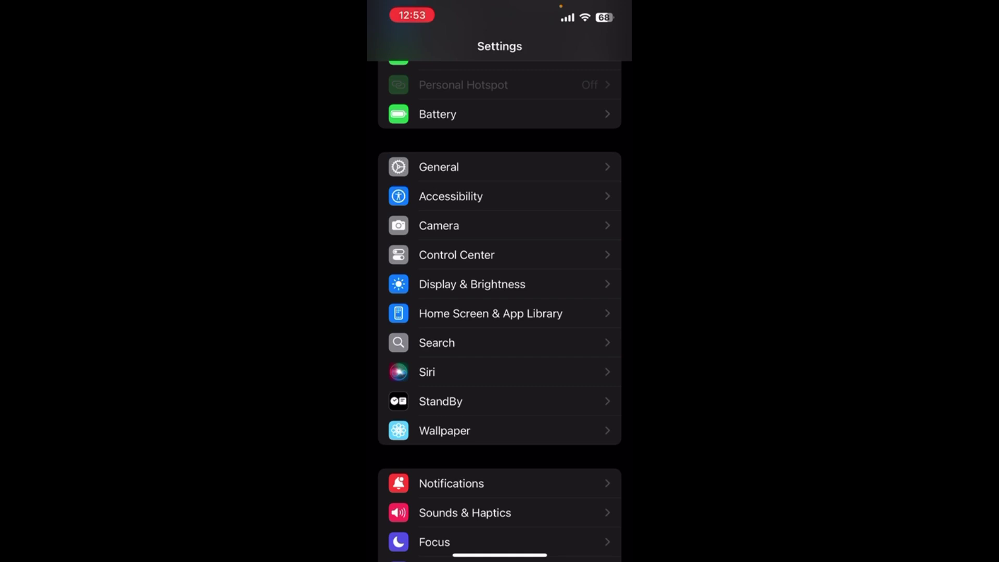
- From Control Center's expanded Focus list, open the Do Not Disturb focus settings
left_click_drag(593, 8, 594, 234)
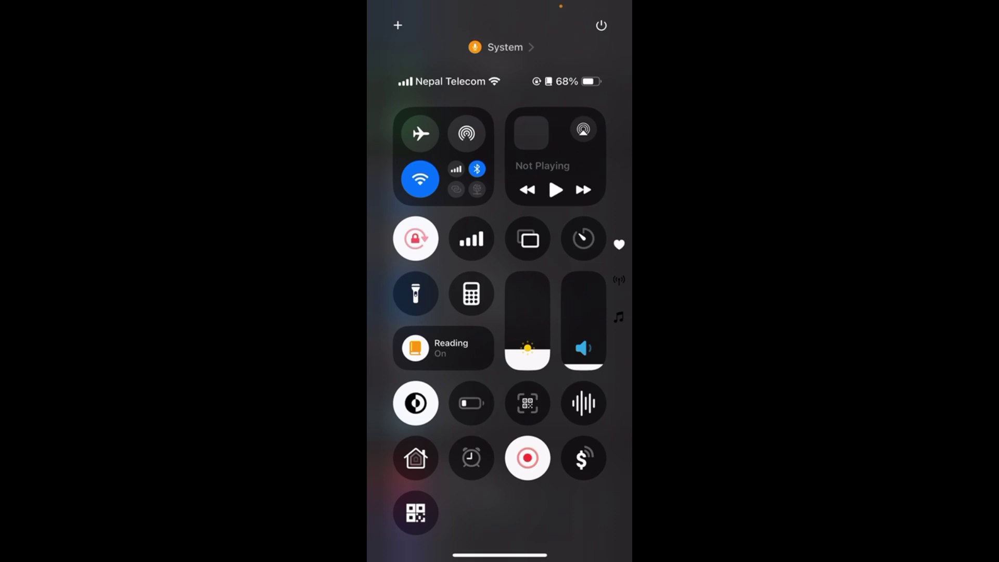
left_click(437, 349)
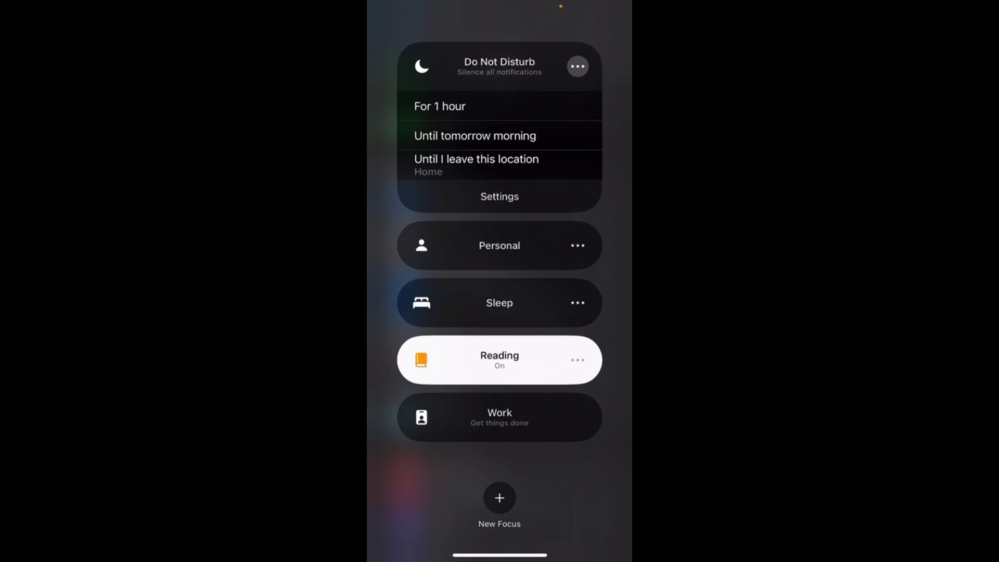
left_click(500, 196)
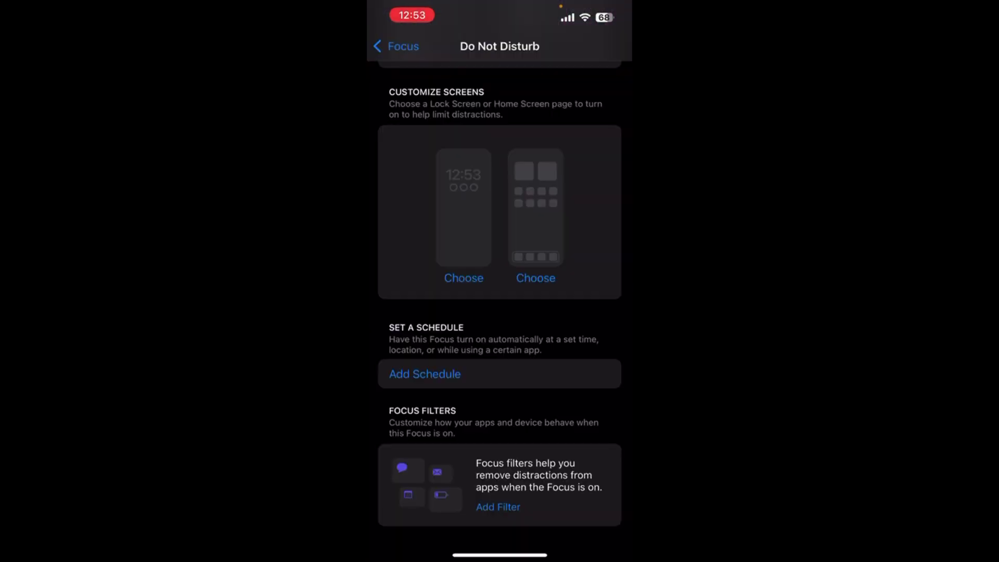
- Add the 9:00 AM–5:00 PM every-day Do Not Disturb schedule, then swipe back to the App Library
left_click(425, 374)
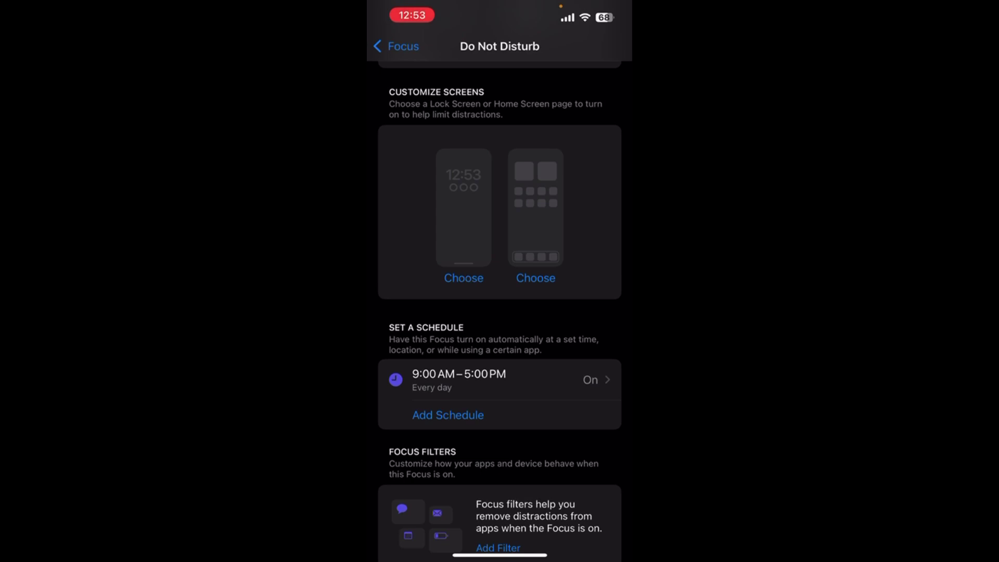
scroll(500, 312, "up", 3)
scroll(500, 312, "up", 3)
left_click_drag(499, 556, 500, 312)
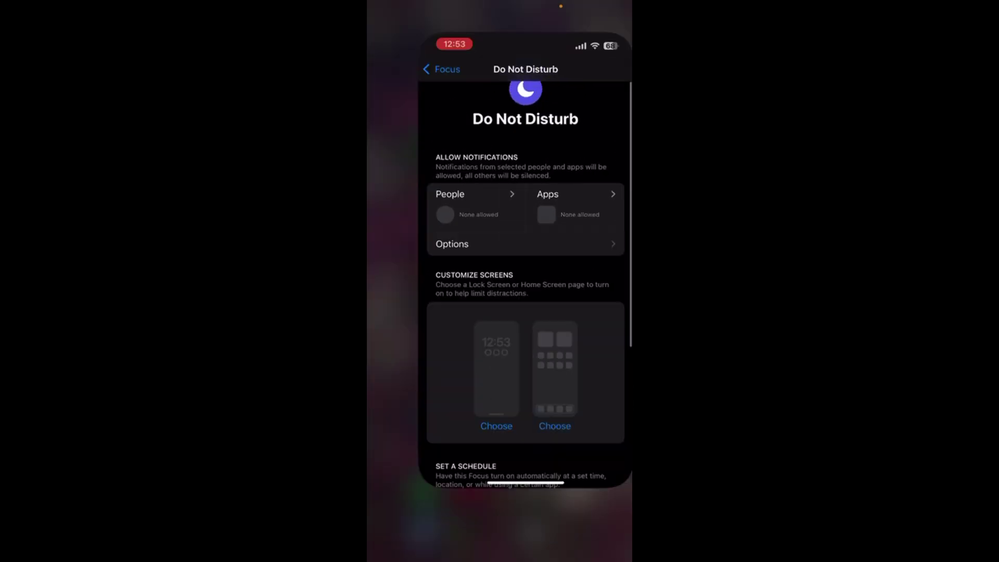